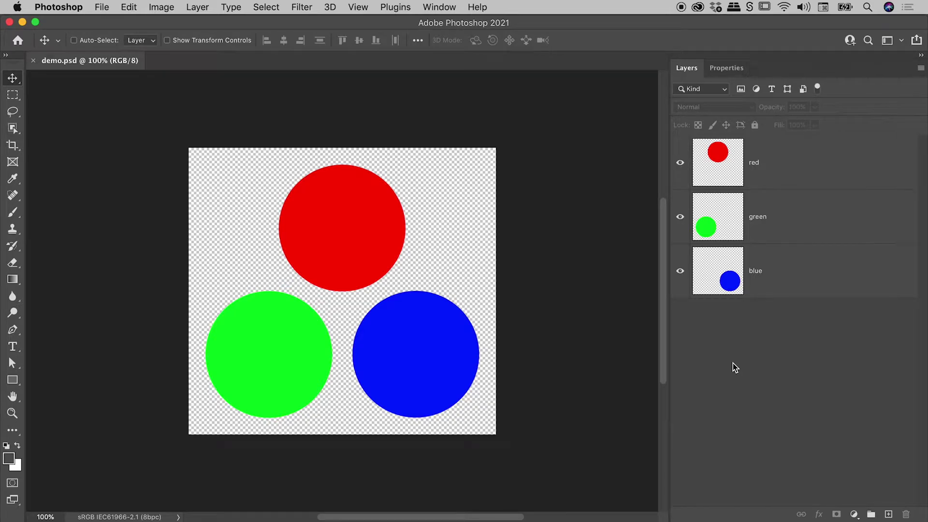
Step: With the red layer selected, Option+Merge Visible the circles into a new Layer 1 on top
left_click(764, 173)
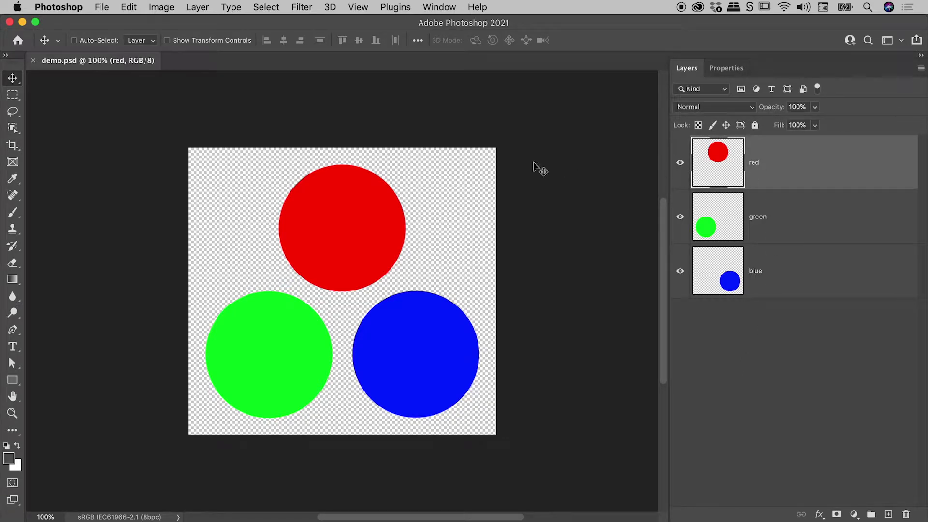
left_click(188, 5)
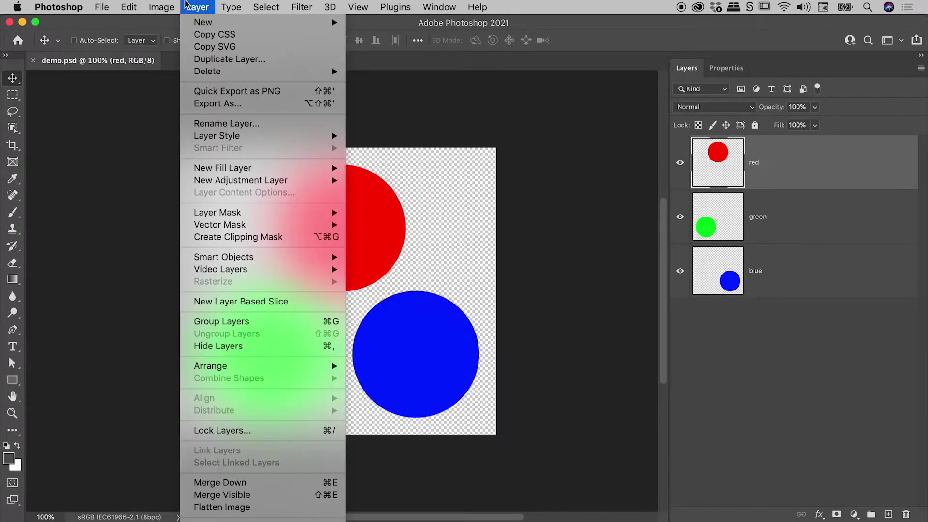
left_click(269, 496)
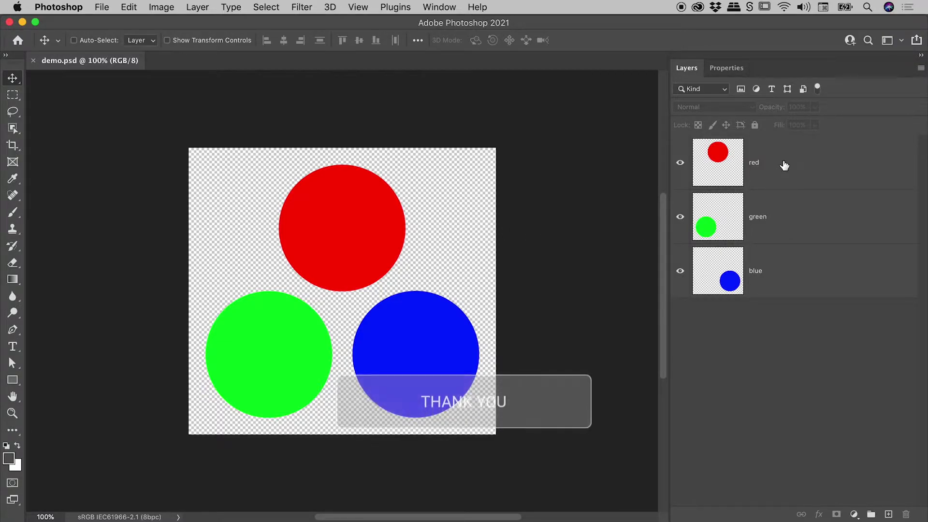
Step: Select the red, green and blue circle layers in turn in the Layers panel
left_click(783, 164)
left_click(791, 223)
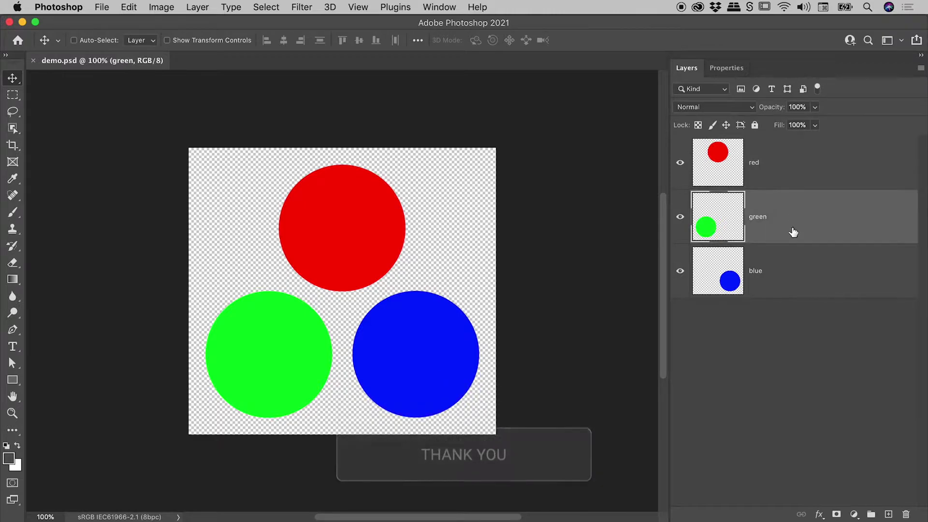
left_click(794, 271)
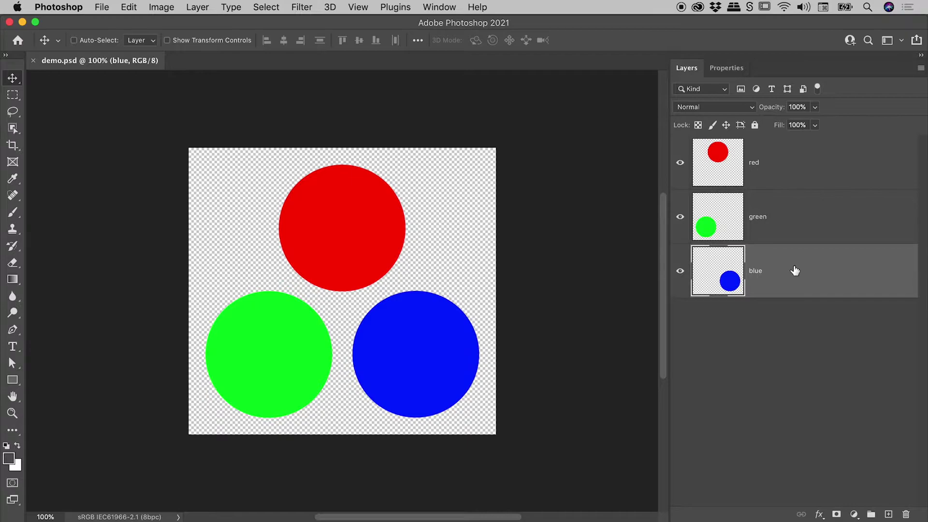
Step: Merge Visible the circles onto the blue layer, then apply a 30-pixel Gaussian Blur
left_click(193, 7)
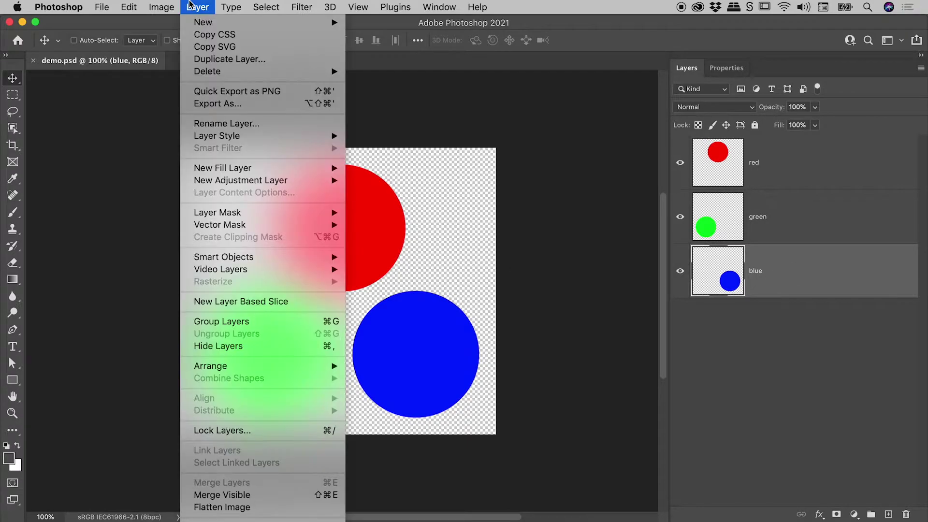
left_click(255, 495)
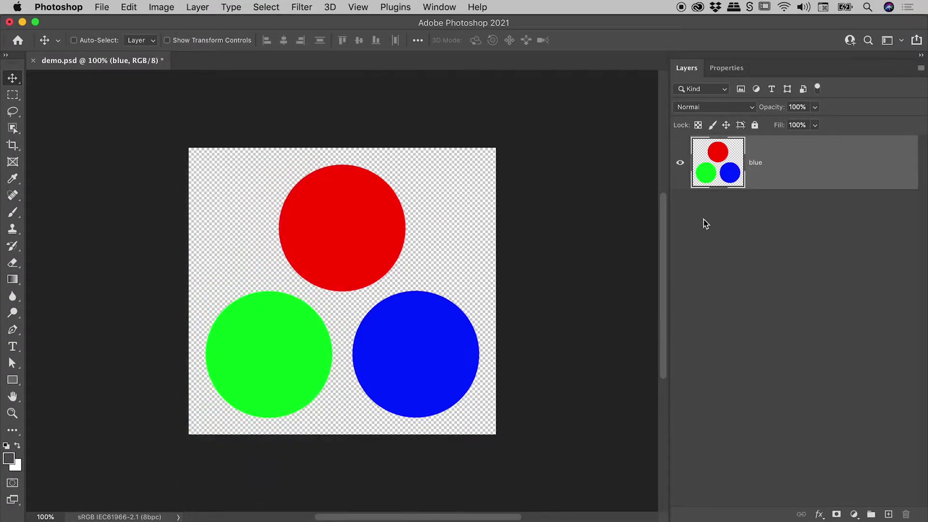
left_click(301, 7)
mouse_move(338, 183)
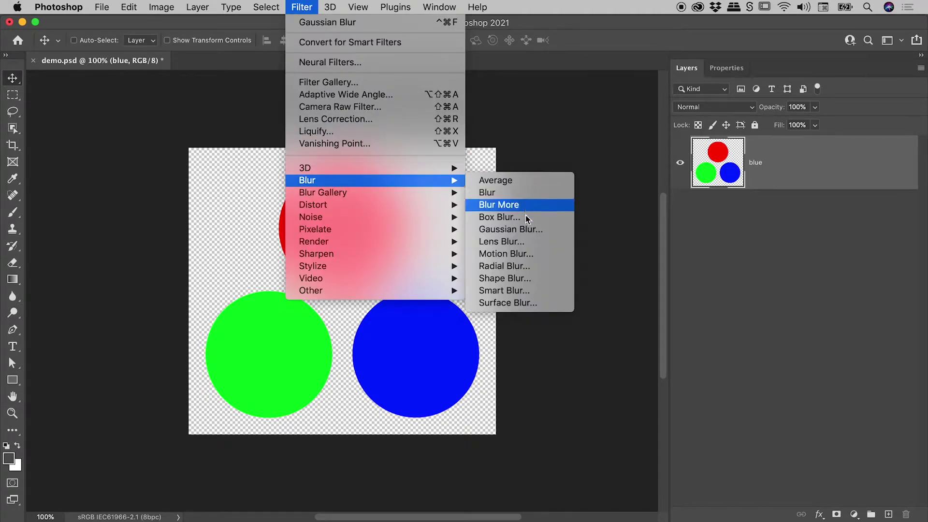
left_click(526, 231)
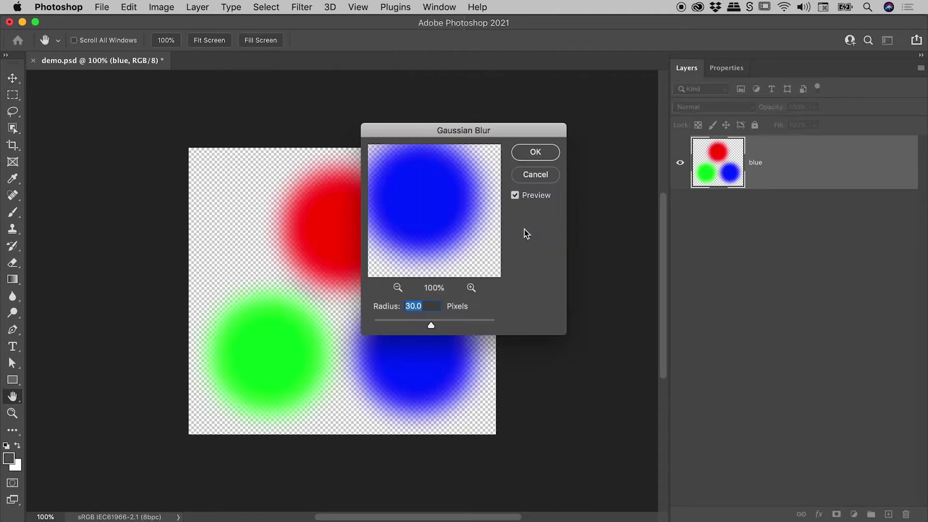
left_click(543, 155)
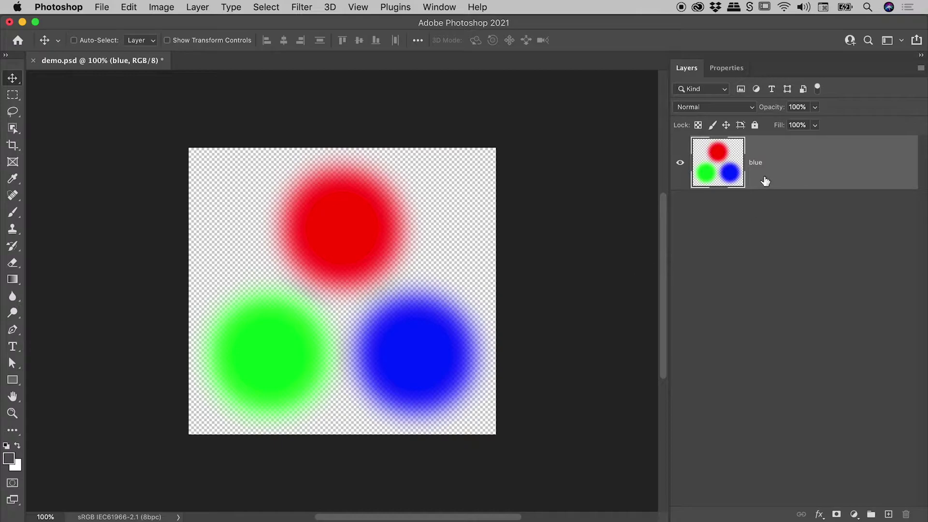
Step: Undo the Gaussian Blur and Merge Visible with Cmd+Z, then deselect all layers
key("super+z")
key("super+z")
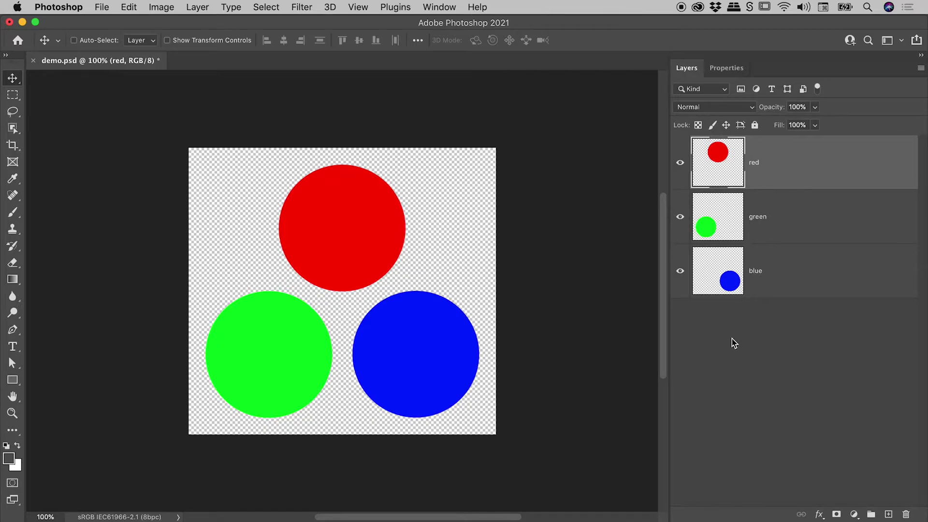
left_click(758, 367)
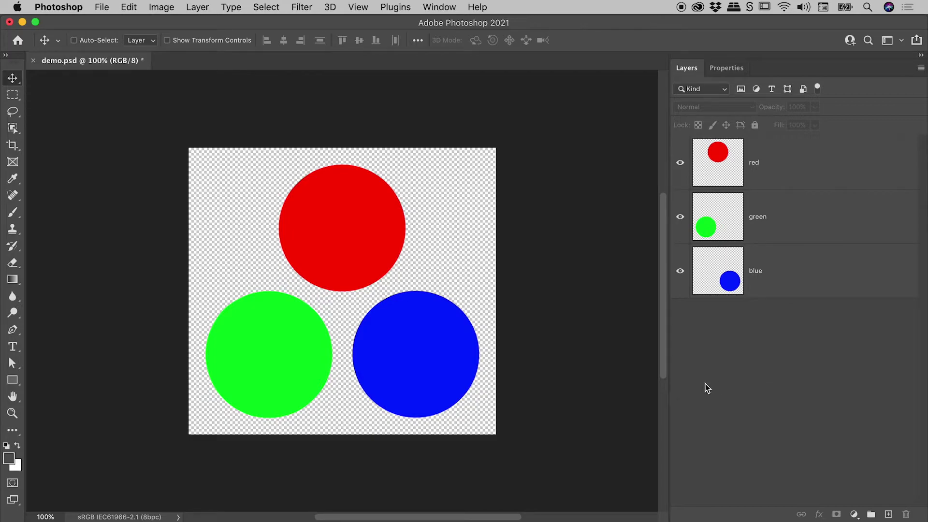
Step: Create merged Layer 1 via Option+Merge Visible and hide the red, green and blue layers
left_click(198, 8)
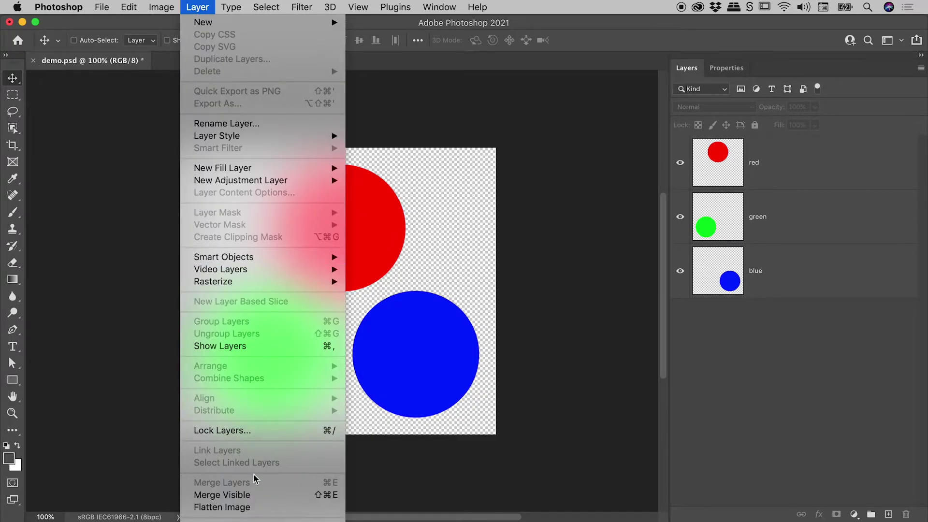
left_click(278, 494)
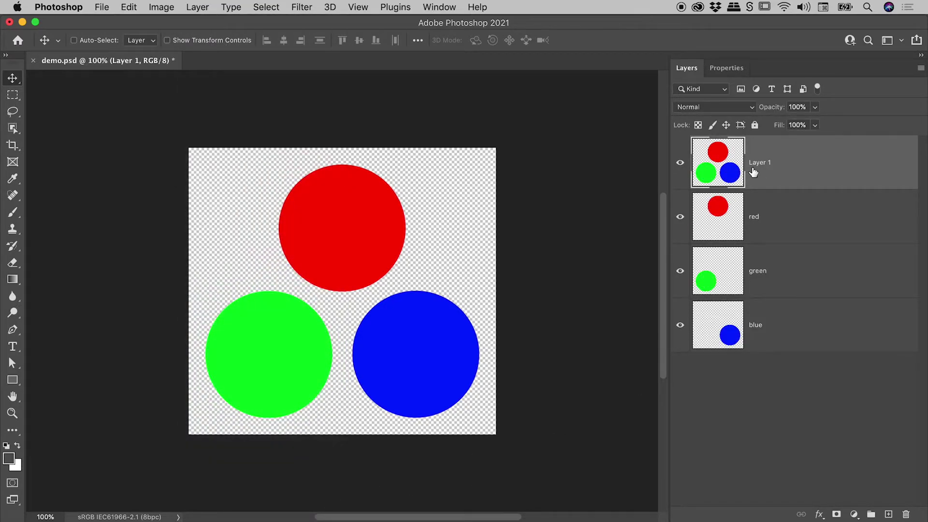
left_click(679, 164)
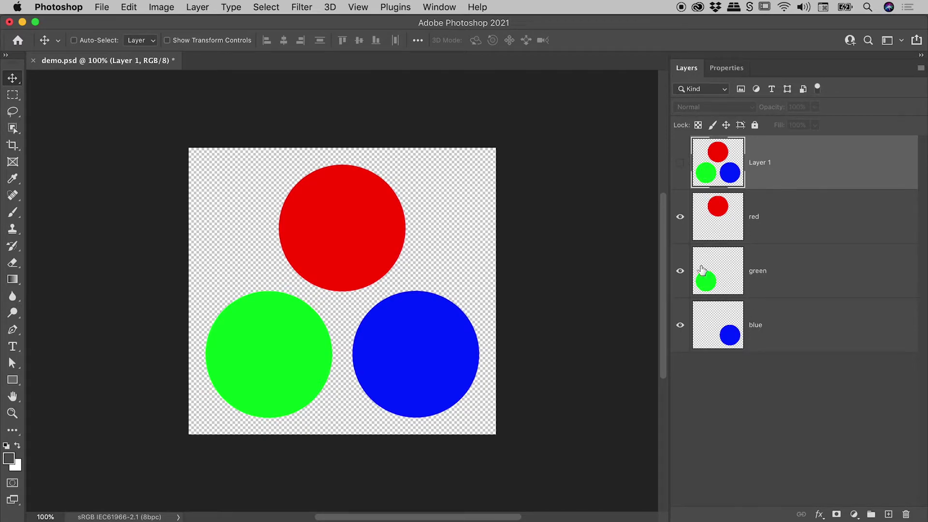
left_click_drag(679, 219, 680, 321)
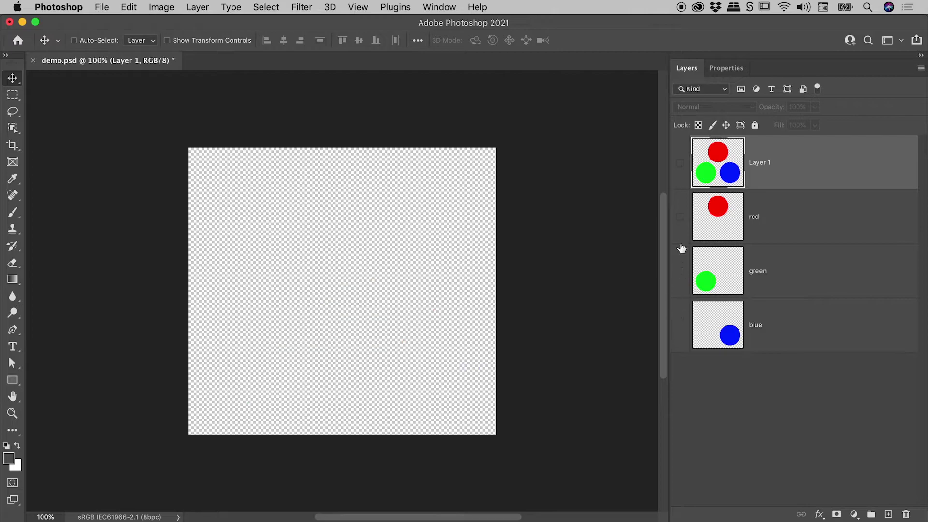
left_click(680, 164)
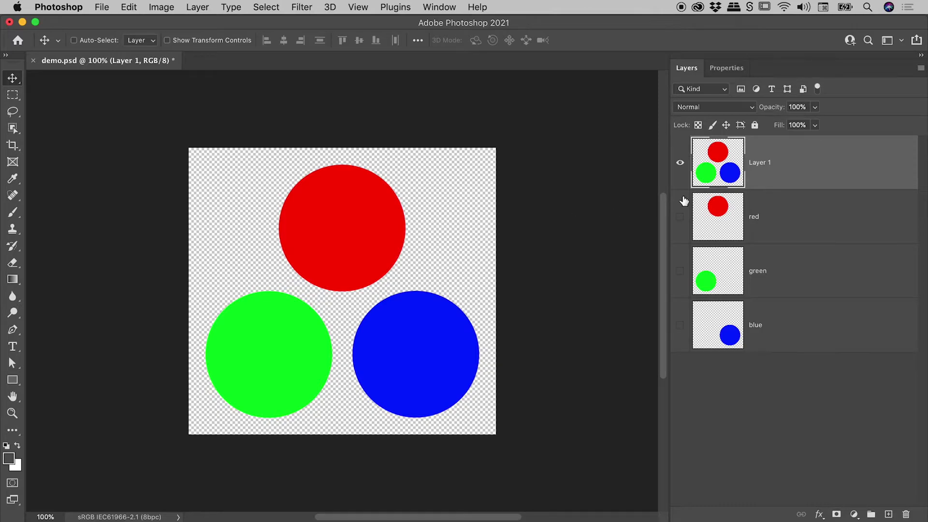
Step: Gaussian-blur merged Layer 1, then trash it and make red, green and blue visible again
left_click(301, 7)
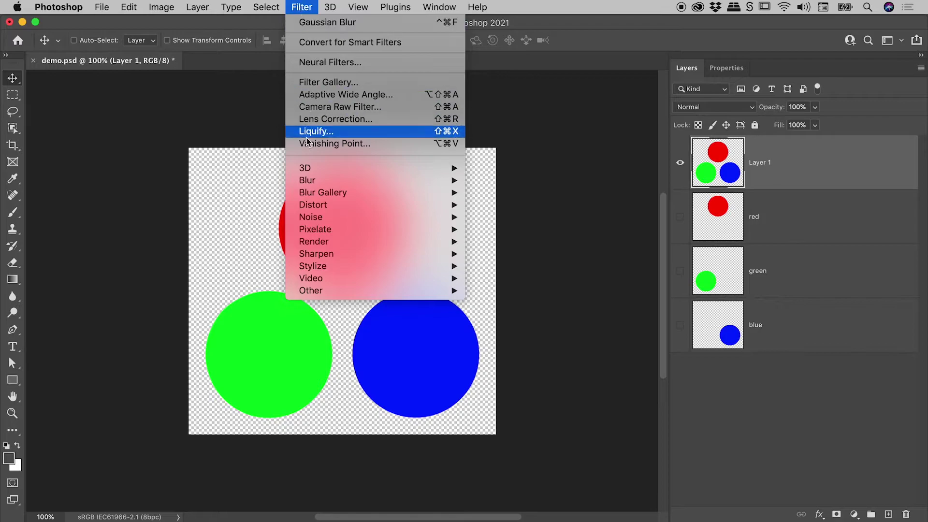
mouse_move(307, 180)
left_click(536, 230)
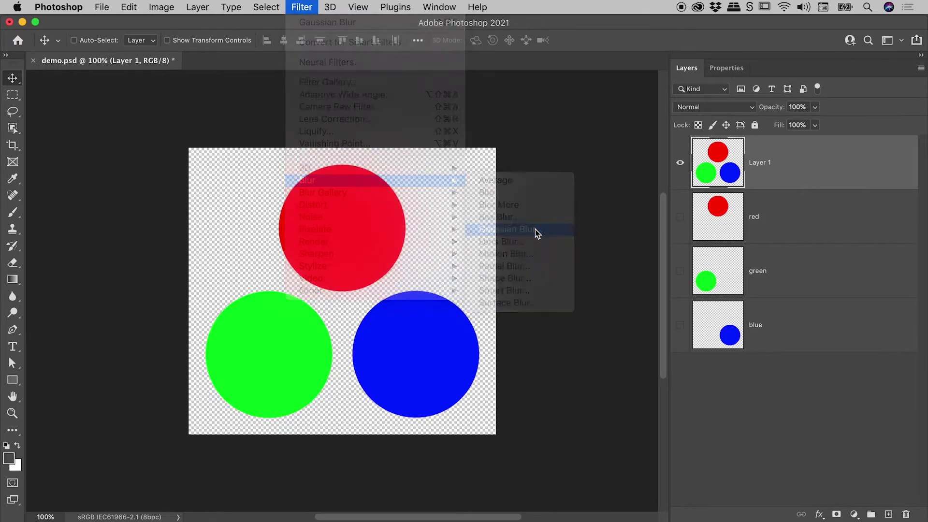
left_click(533, 154)
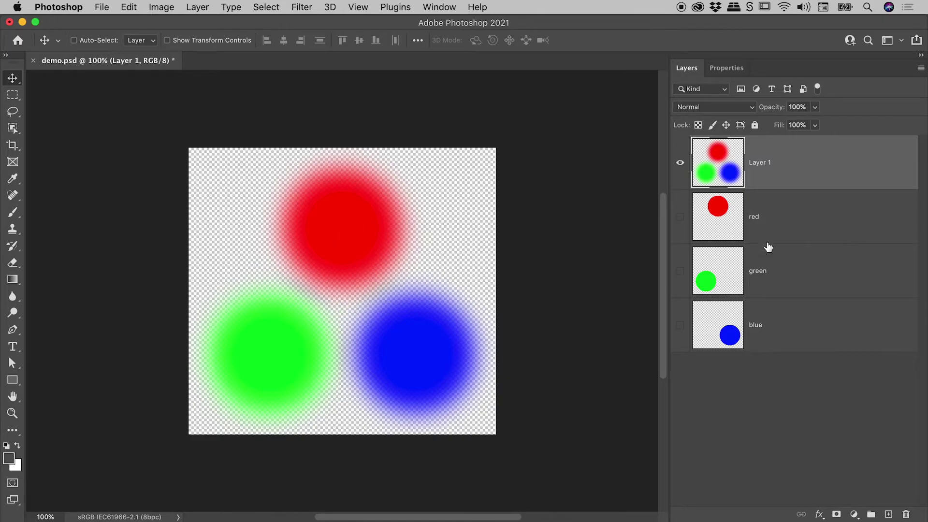
left_click_drag(789, 172, 905, 514)
left_click_drag(681, 160, 678, 270)
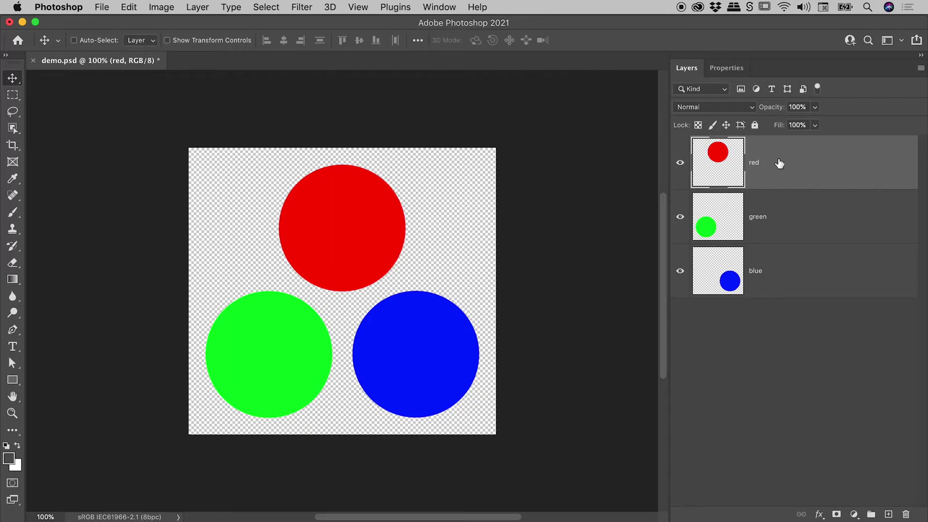
Step: Stamp the visible circle layers into a new Layer 1 using Cmd+Option+Shift+E
left_click(197, 7)
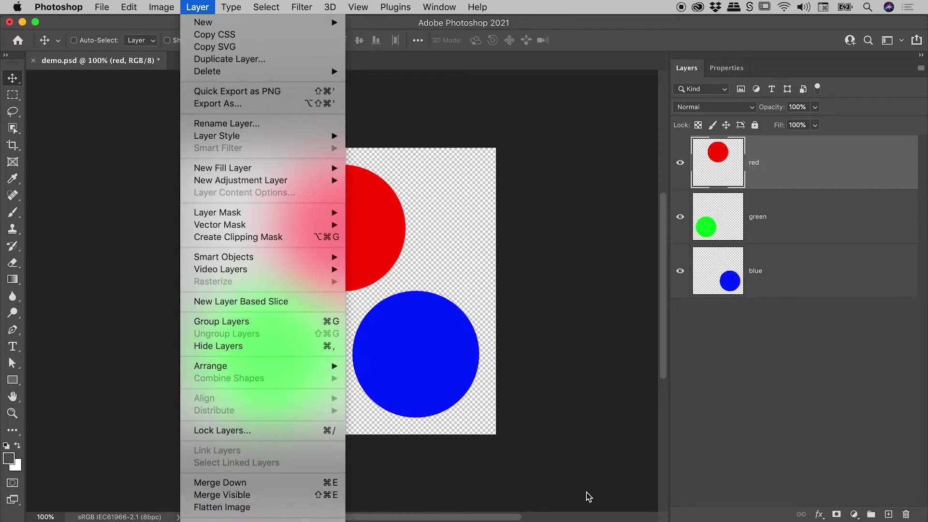
left_click(737, 418)
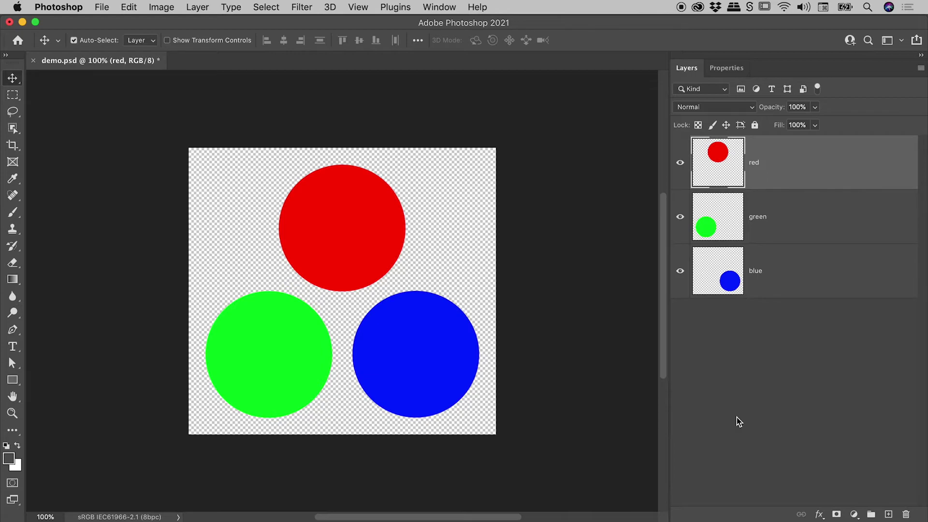
key("super+alt+shift+e")
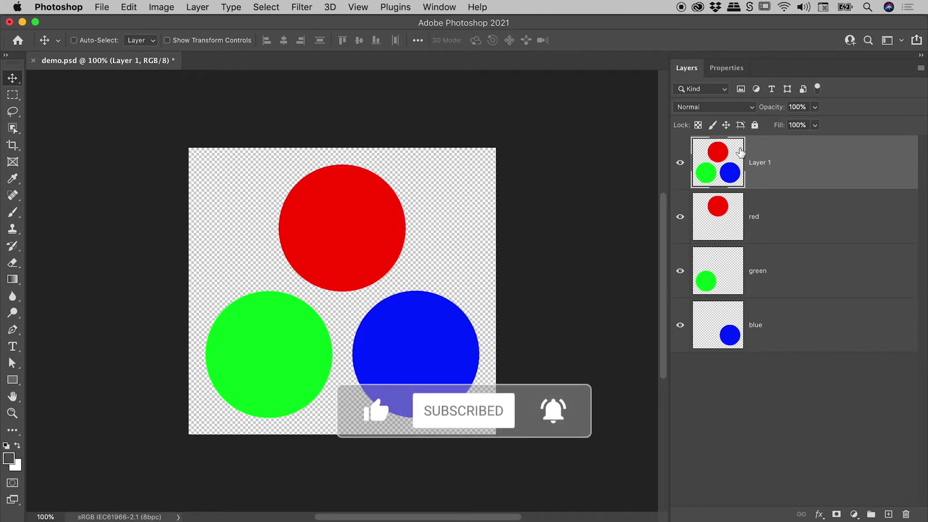
Step: Trash merged Layer 1 and convert the red, green and blue layers into one smart object
left_click_drag(851, 178, 905, 513)
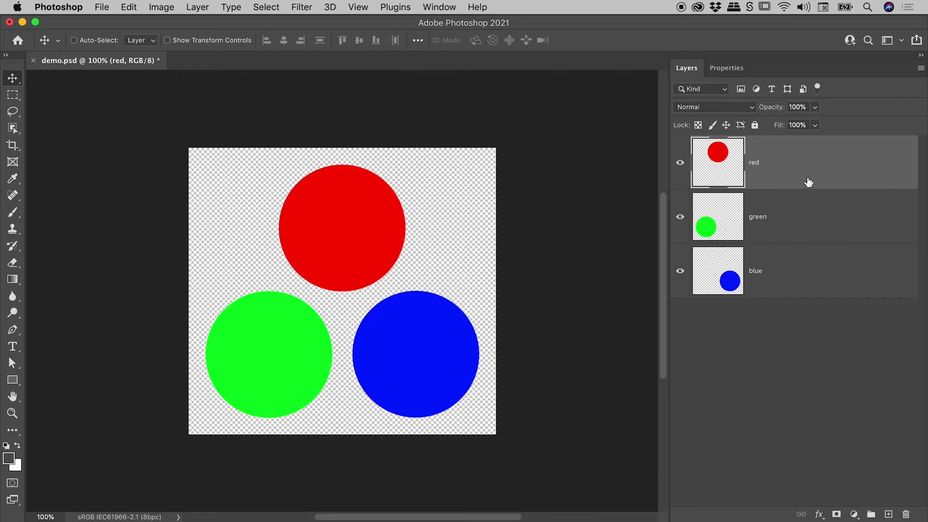
left_click(801, 272, "shift")
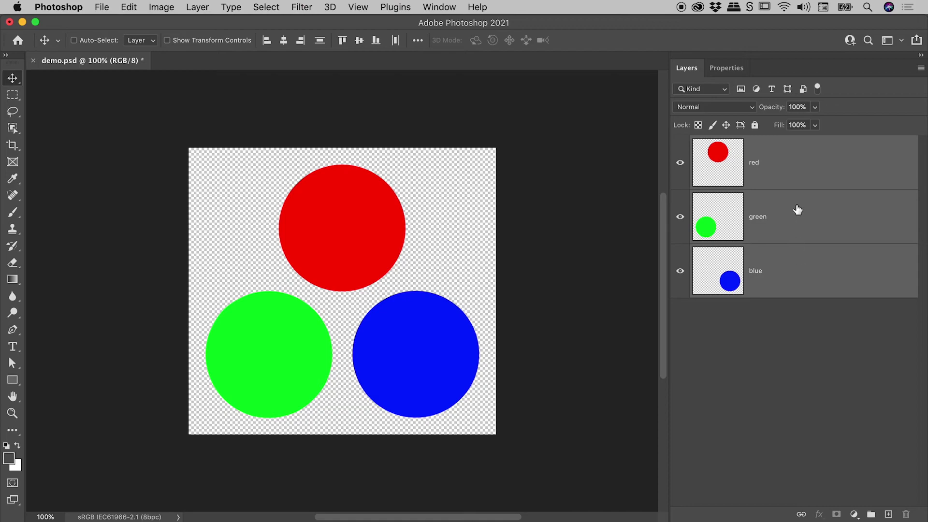
right_click(798, 207)
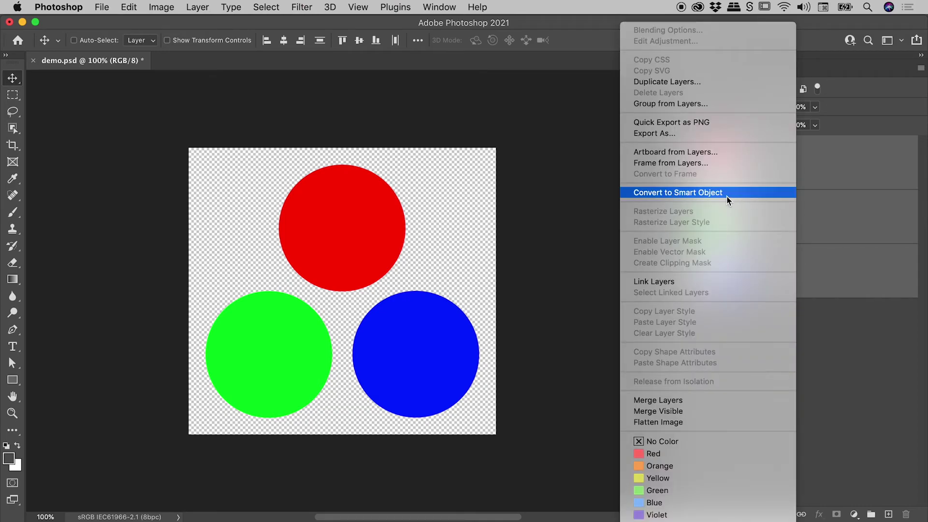
left_click(678, 192)
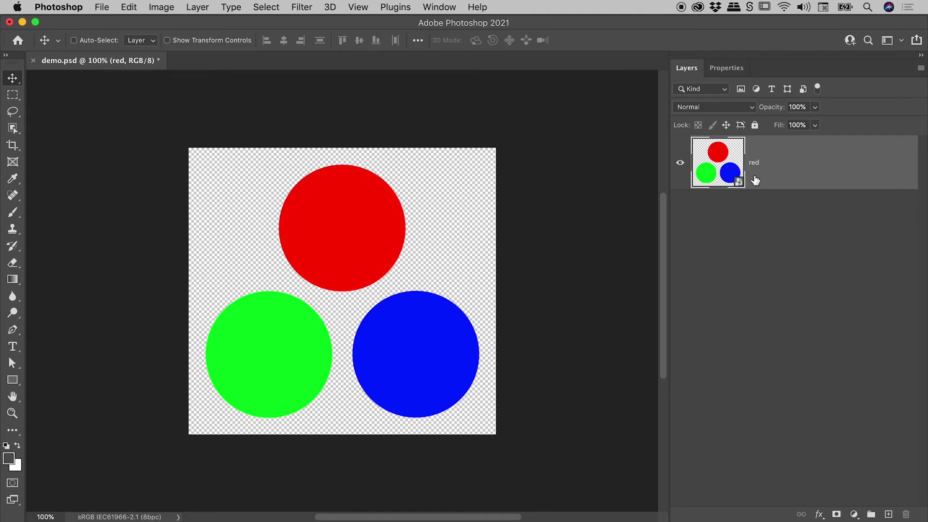
Step: Apply a Gaussian Blur to the red smart object as a smart filter
left_click(307, 7)
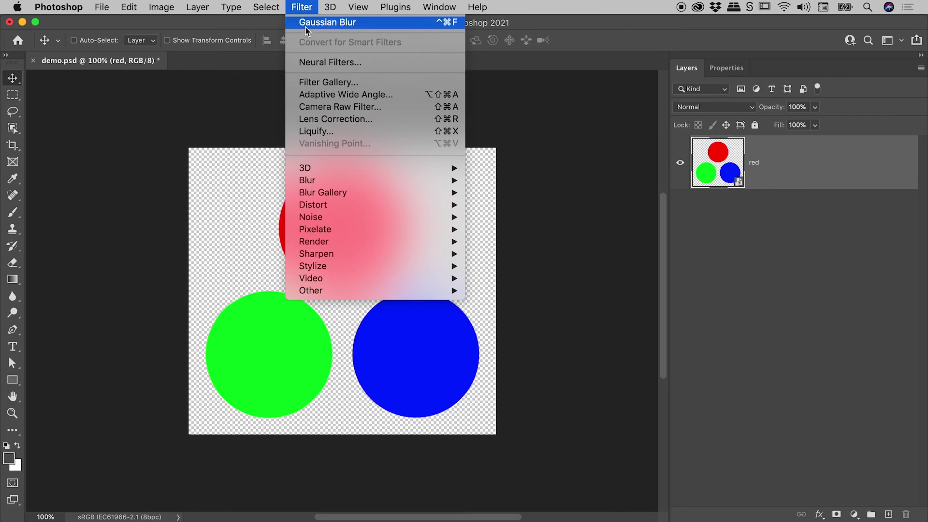
mouse_move(457, 184)
left_click(539, 231)
left_click(535, 153)
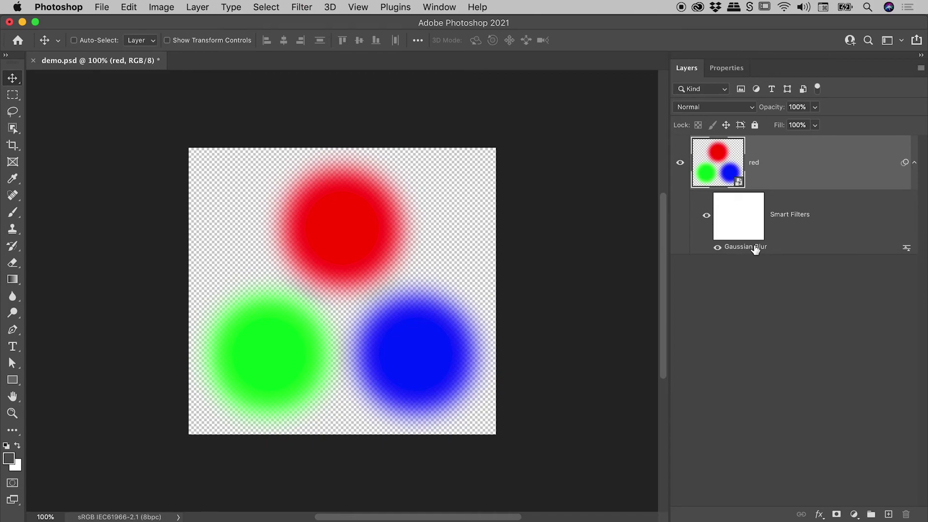
Step: Lower the smart filter's blur radius, toggle its visibility, then delete the filter
double_click(739, 249)
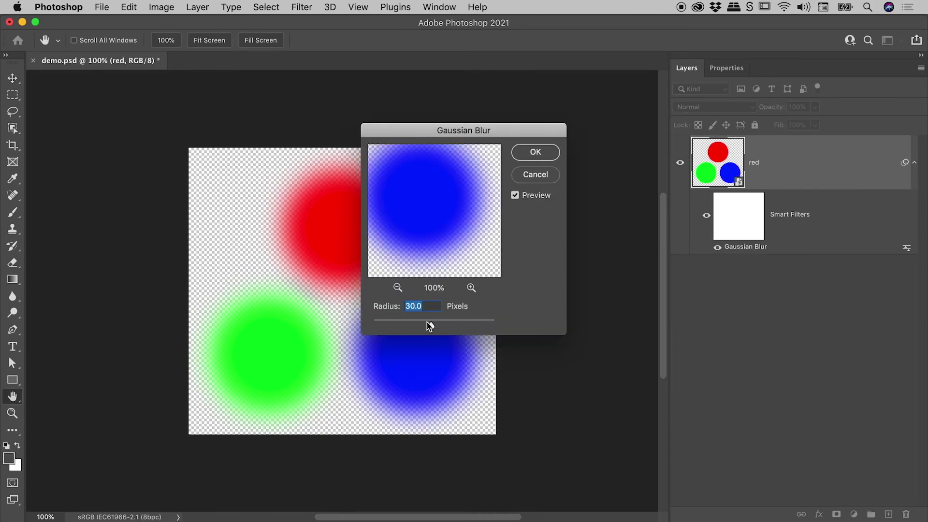
left_click_drag(430, 327, 408, 326)
left_click(536, 157)
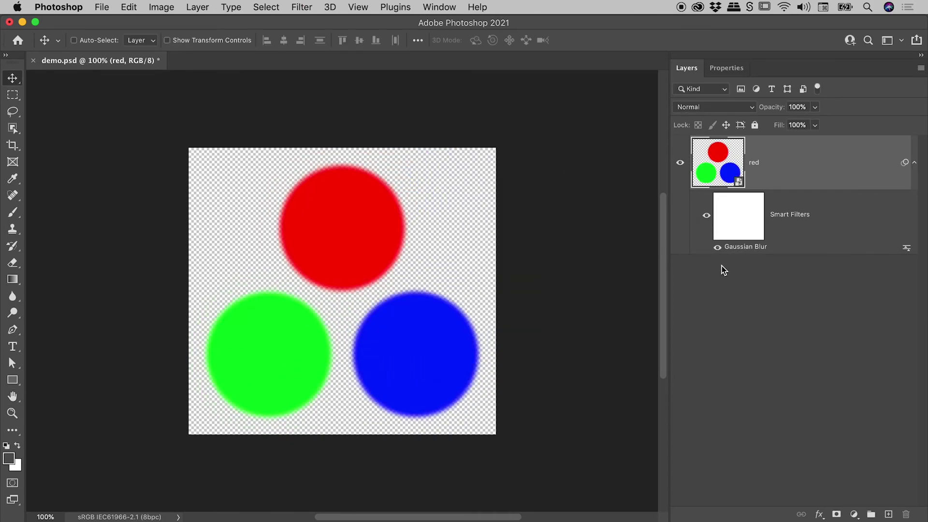
left_click(717, 247)
left_click(717, 247)
left_click_drag(739, 248, 909, 502)
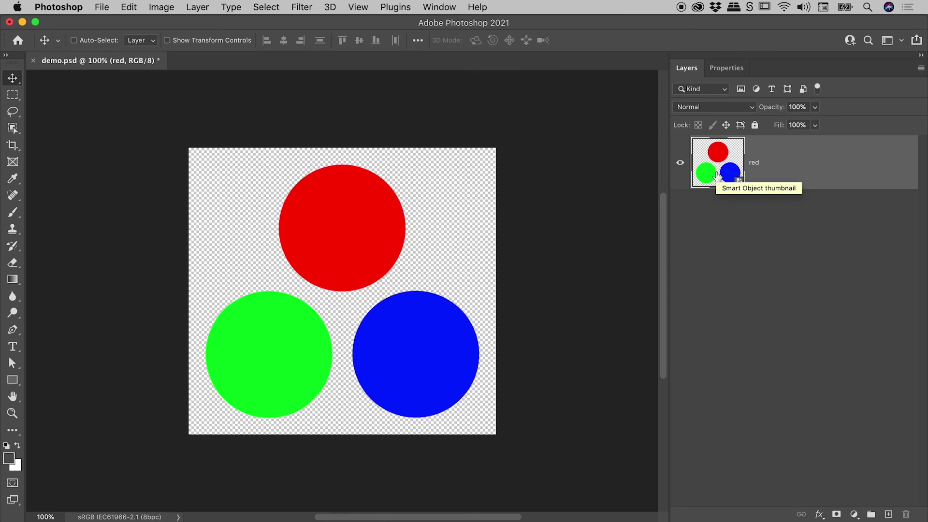
left_click(198, 7)
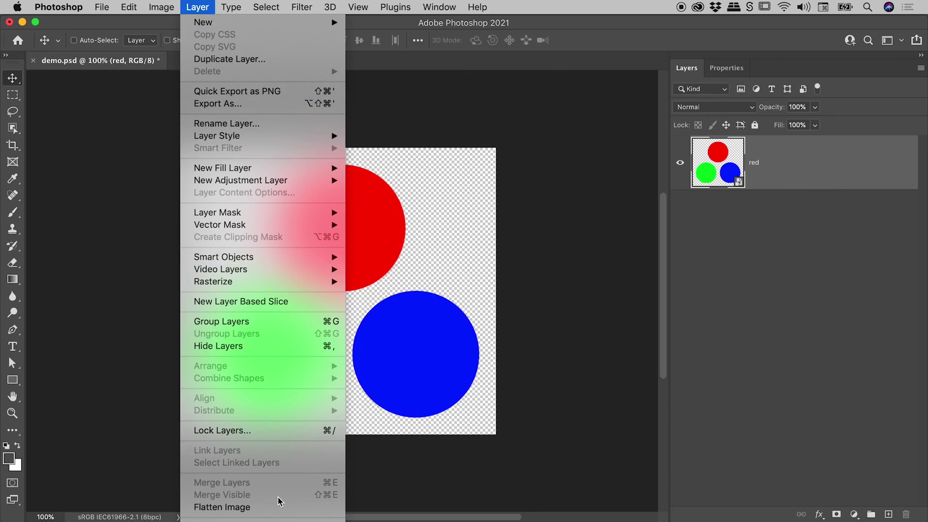